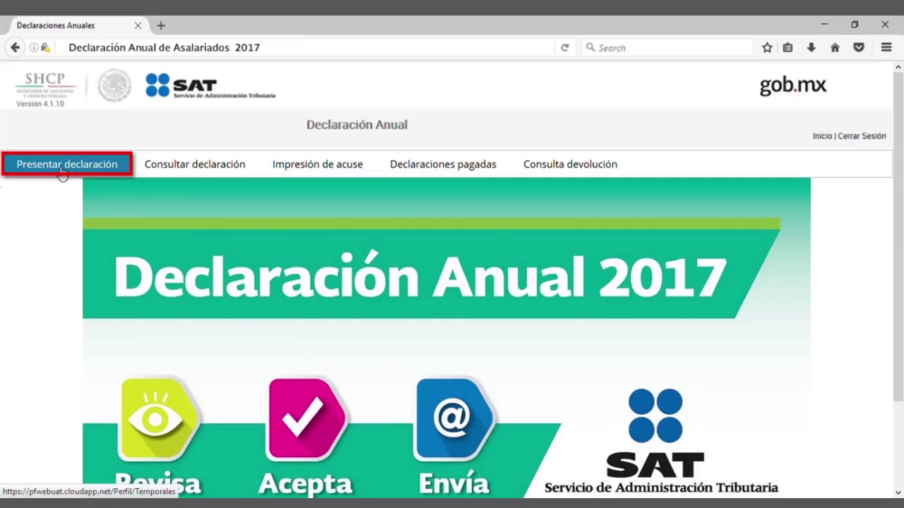
Start a Normal annual return for 2017 with wages, salaries and similar income, and dismiss the notice about prefilled data.
{"action": "left_click", "coordinate": [63, 175]}
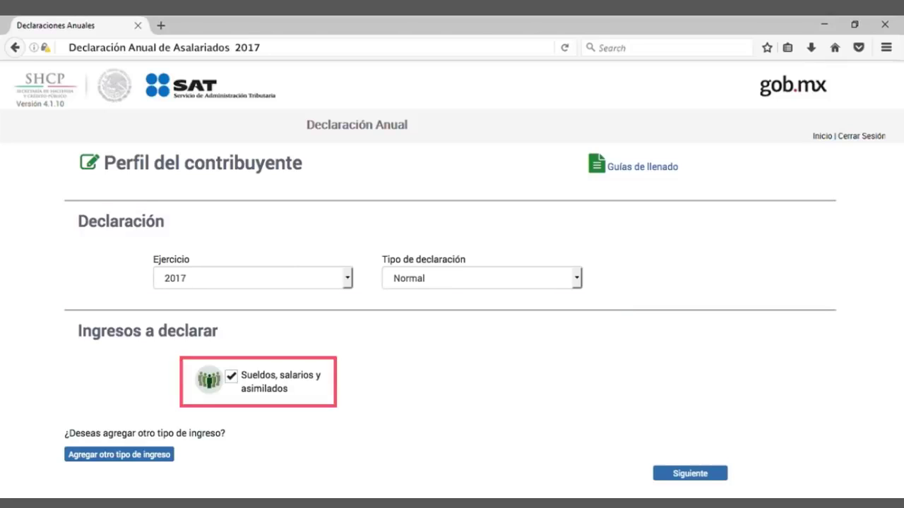
{"action": "left_click", "coordinate": [688, 474]}
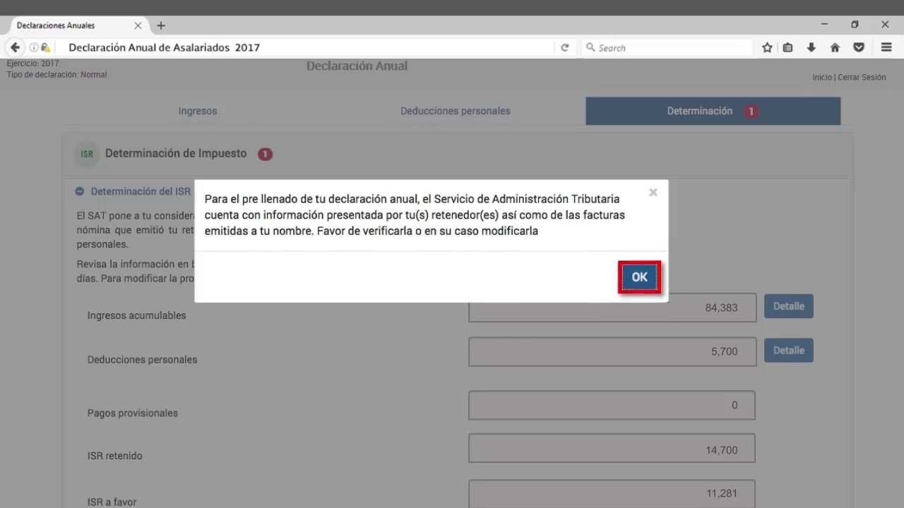
{"action": "key", "text": "Return"}
Review the prefilled income and personal deductions sections, and return to the tax determination.
{"action": "left_click", "coordinate": [196, 111]}
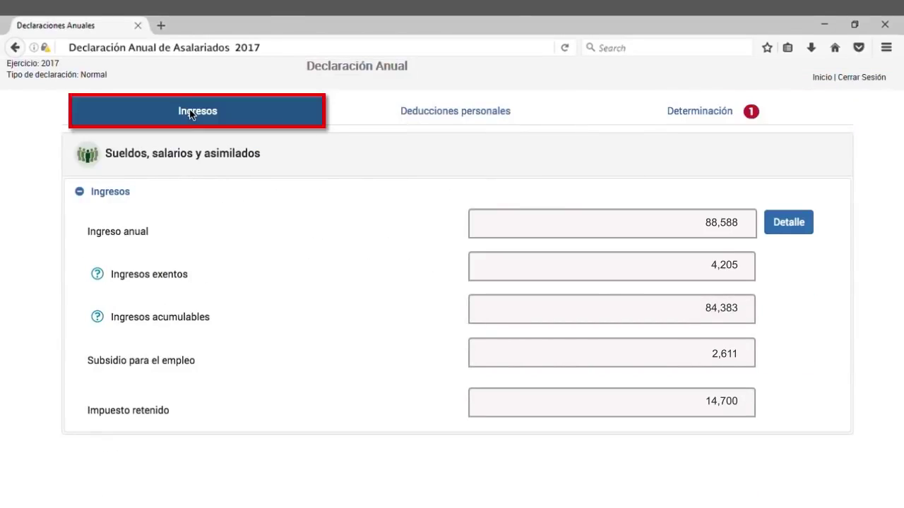
{"action": "left_click", "coordinate": [432, 113]}
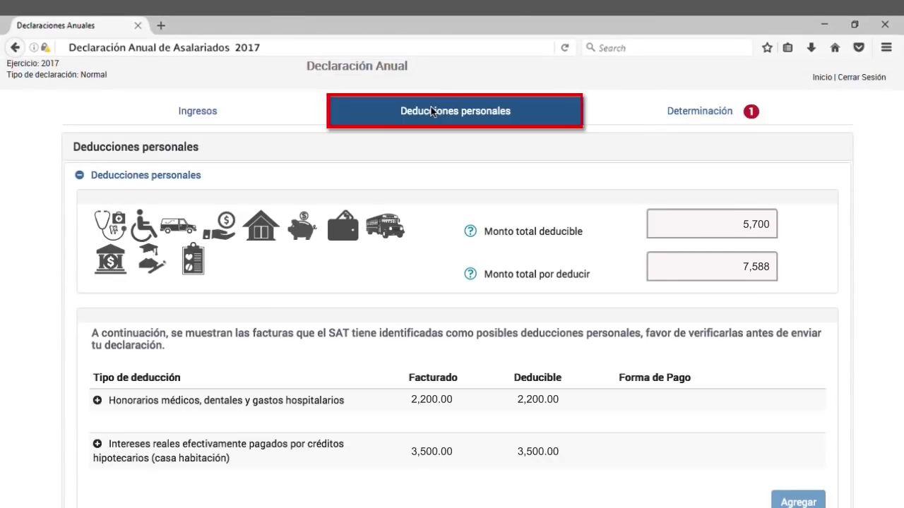
{"action": "left_click", "coordinate": [644, 117]}
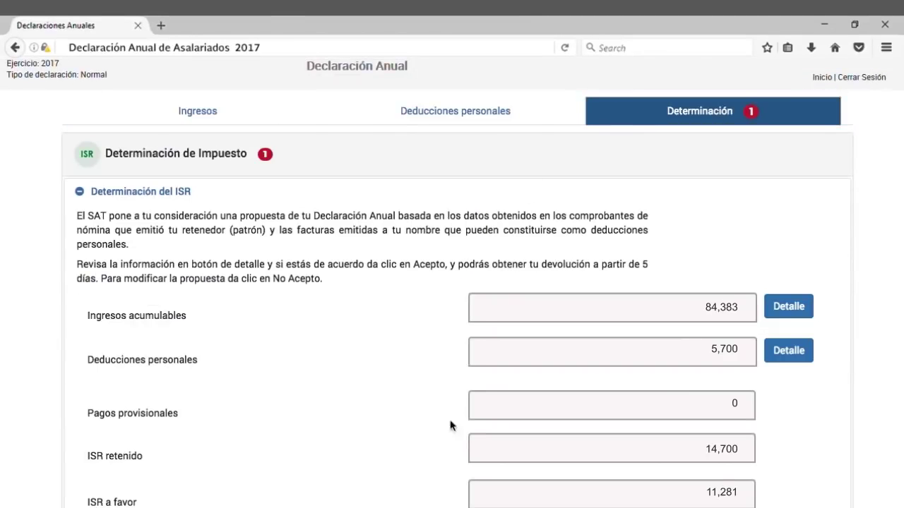
Accept the SAT's proposed annual return in the ISR determination.
{"action": "scroll", "coordinate": [434, 498], "scroll_direction": "down", "scroll_amount": 3}
{"action": "left_click", "coordinate": [396, 438]}
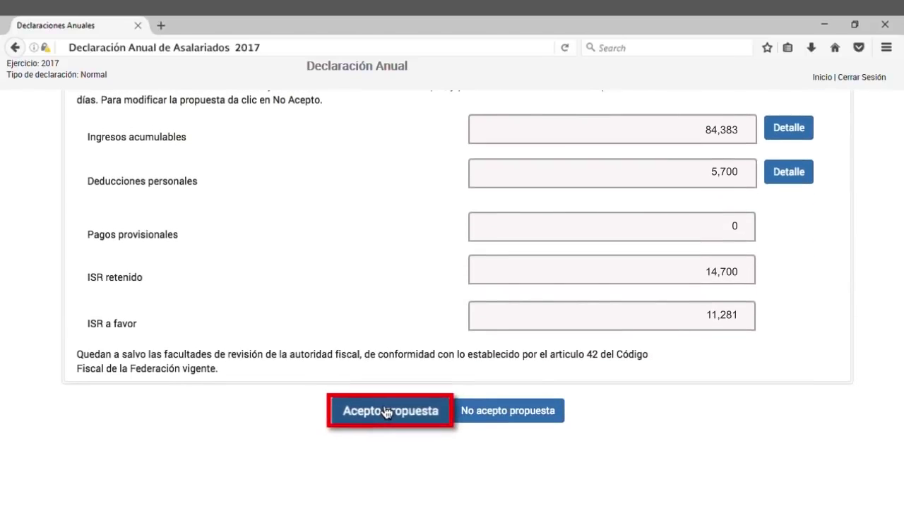
{"action": "left_click", "coordinate": [396, 412]}
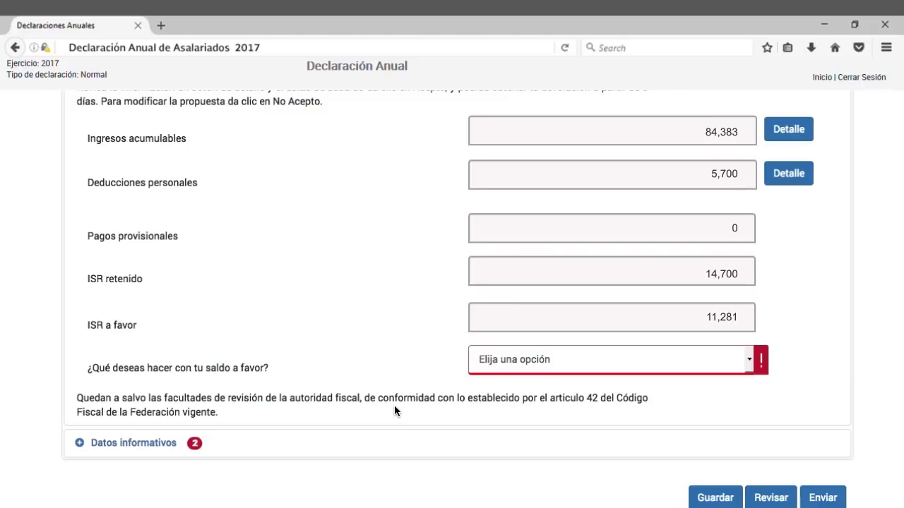
Examine the withholder breakdown of the annual income in the income section and close the breakdown.
{"action": "scroll", "coordinate": [394, 424], "scroll_direction": "up", "scroll_amount": 5}
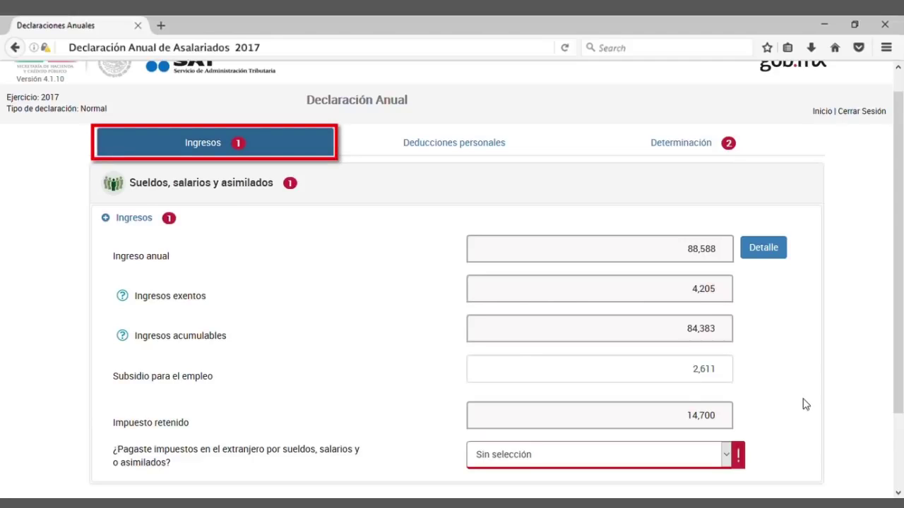
{"action": "left_click", "coordinate": [779, 256]}
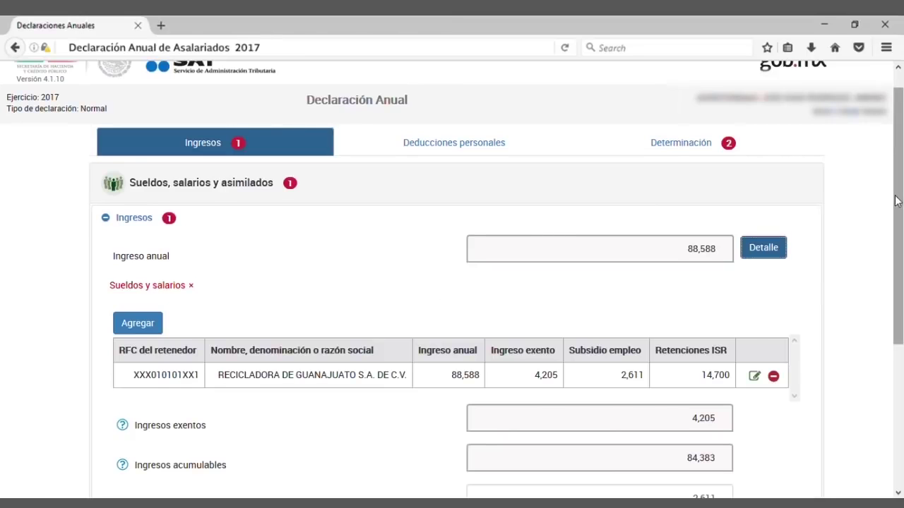
{"action": "left_click_drag", "start_coordinate": [894, 200], "coordinate": [897, 287]}
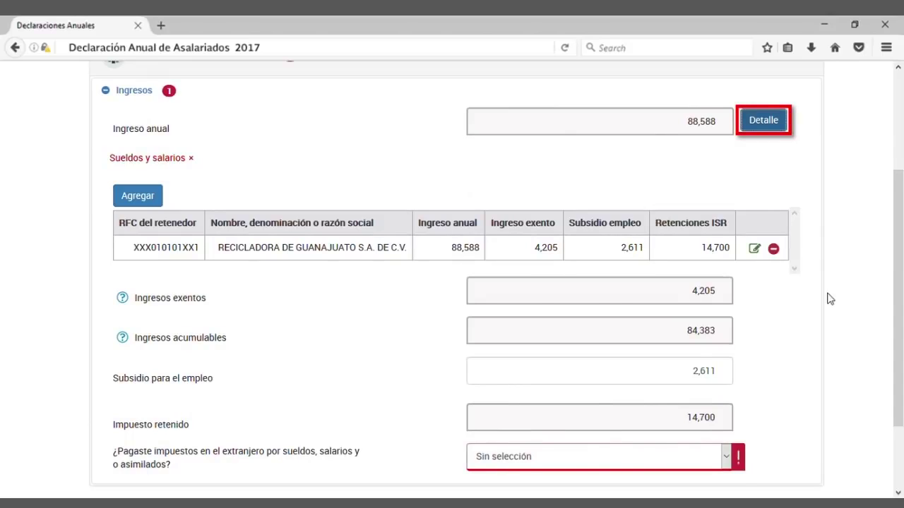
{"action": "left_click", "coordinate": [143, 159]}
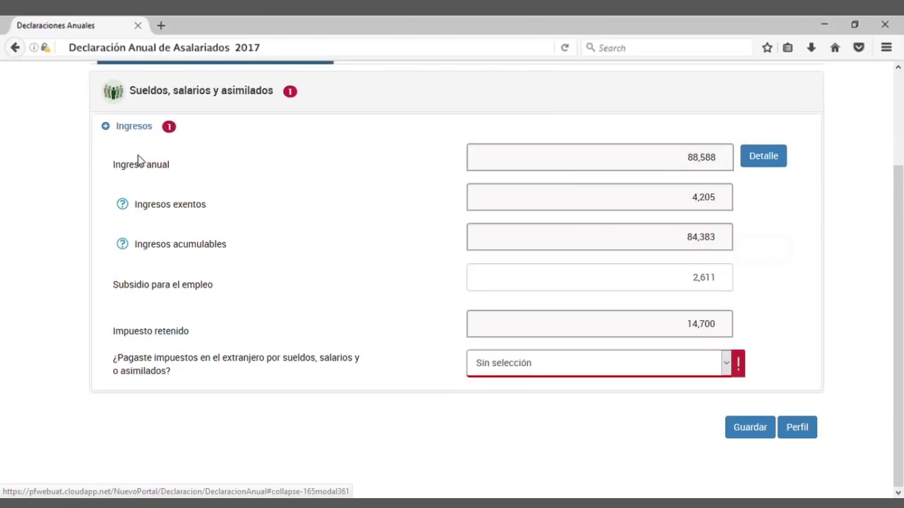
Answer the question on whether taxes were paid abroad on wages, salaries or similar income.
{"action": "left_click", "coordinate": [525, 365]}
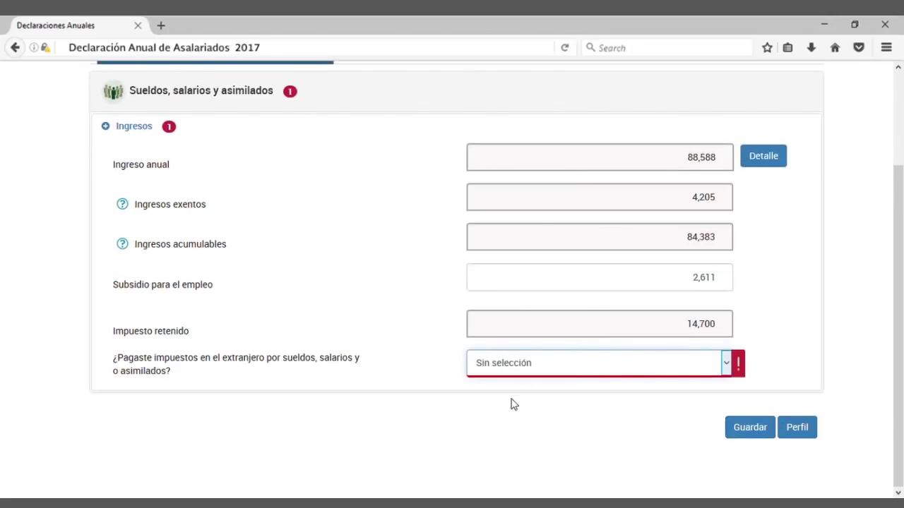
{"action": "left_click", "coordinate": [496, 417]}
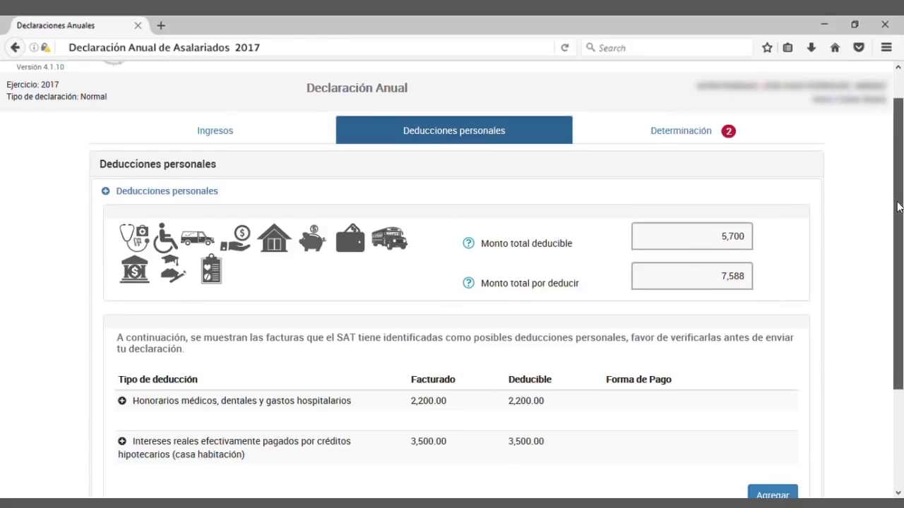
Examine the hospital's individual invoices under the medical, dental and hospital expenses deduction, and collapse that deduction.
{"action": "scroll", "coordinate": [455, 283], "scroll_direction": "down", "scroll_amount": 3}
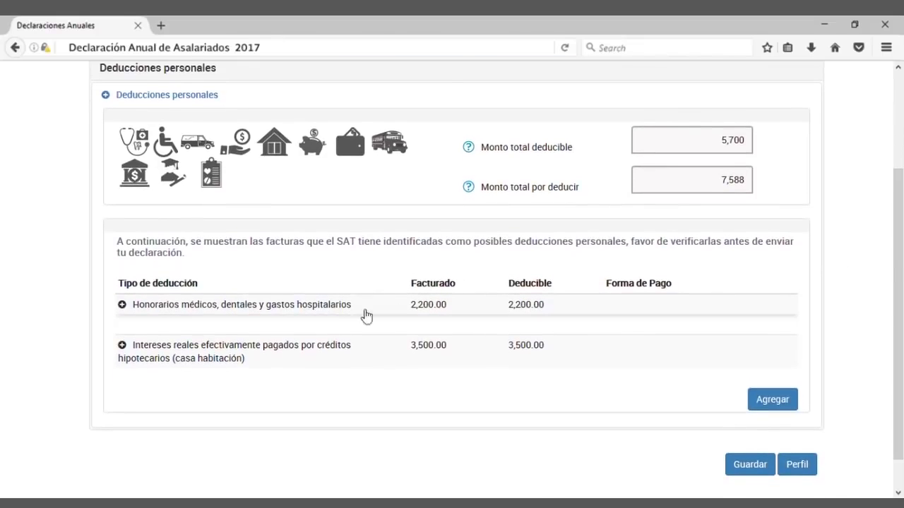
{"action": "left_click", "coordinate": [330, 316]}
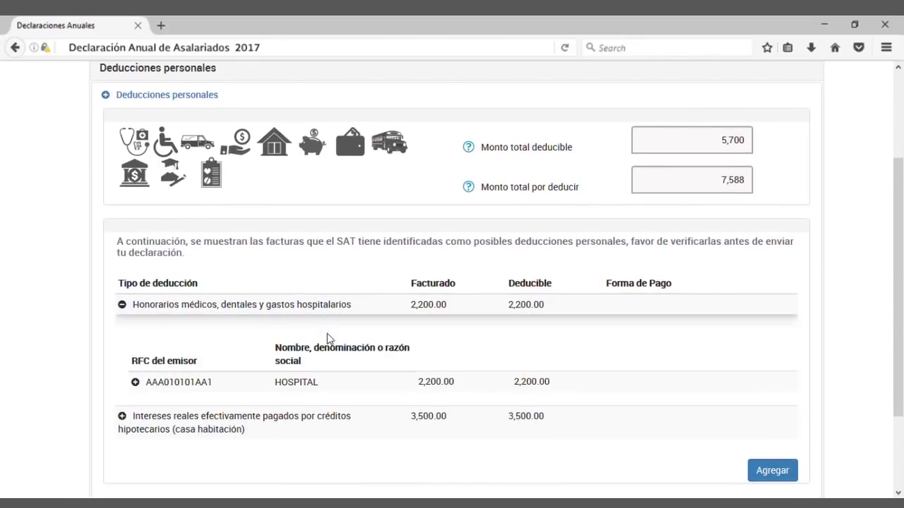
{"action": "left_click", "coordinate": [136, 384]}
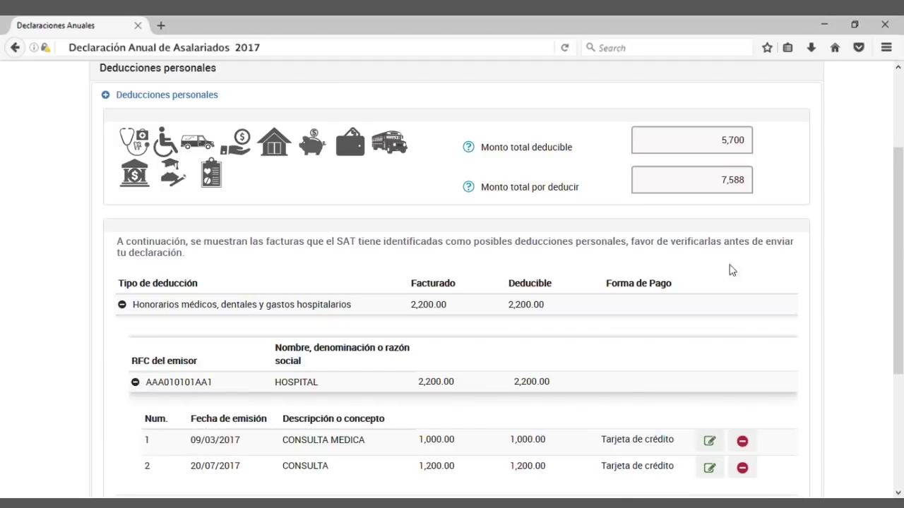
{"action": "left_click_drag", "start_coordinate": [895, 239], "coordinate": [893, 310]}
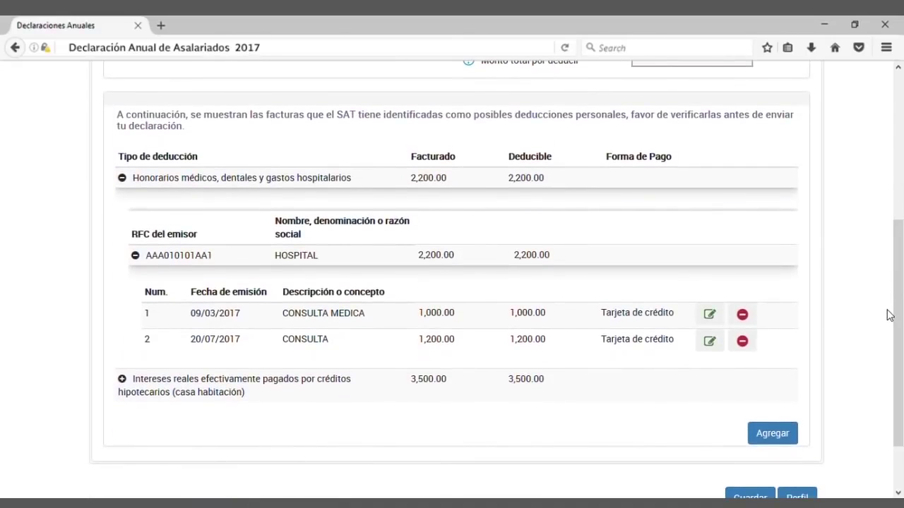
{"action": "left_click", "coordinate": [123, 179]}
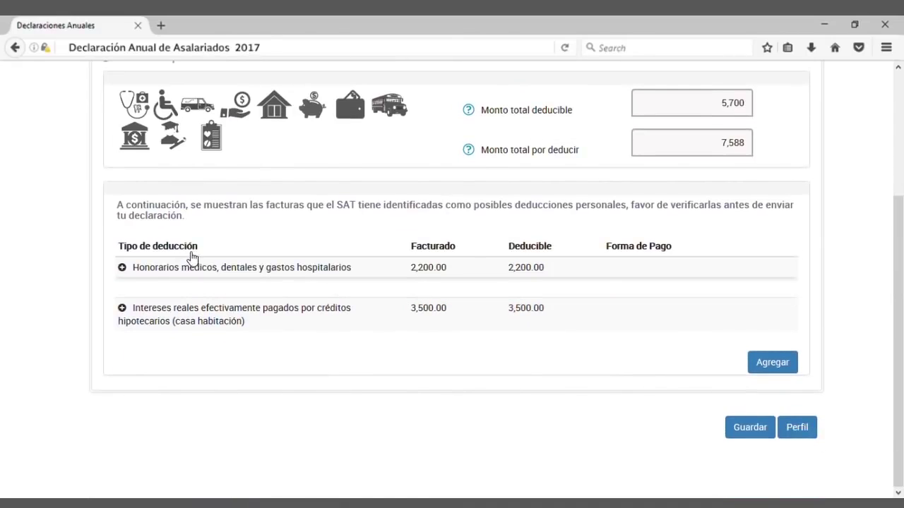
Examine the CREDITOS S.A. entry under the mortgage interest deduction, and collapse that deduction.
{"action": "left_click", "coordinate": [123, 309]}
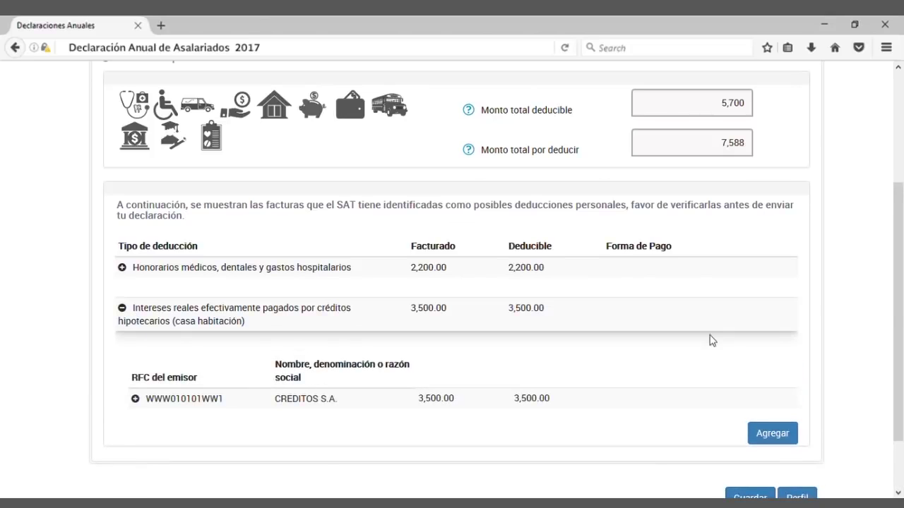
{"action": "scroll", "coordinate": [902, 294], "scroll_direction": "down", "scroll_amount": 2}
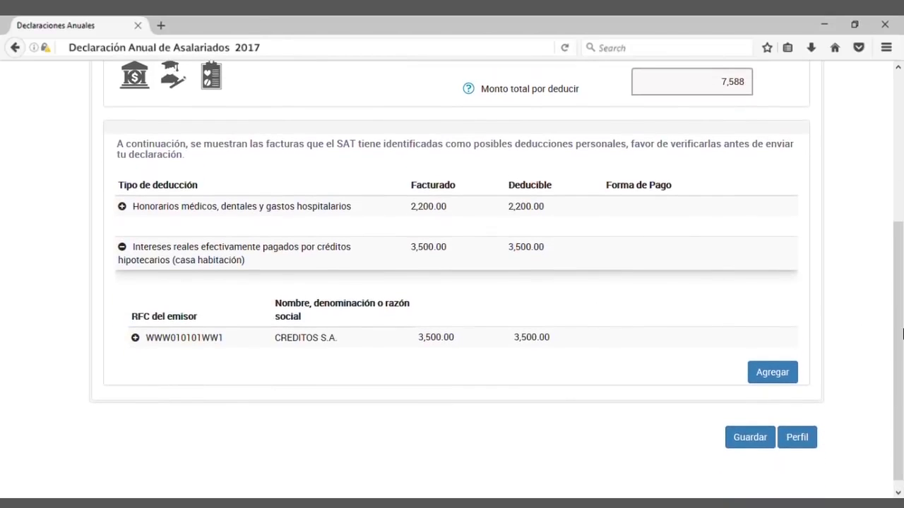
{"action": "left_click", "coordinate": [135, 338]}
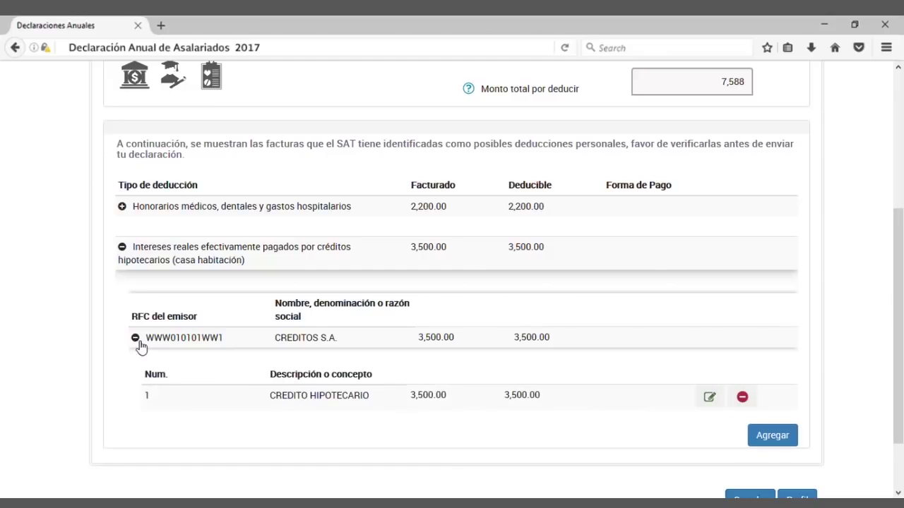
{"action": "left_click", "coordinate": [123, 251]}
View the form for adding a personal deduction invoice and close it without saving.
{"action": "left_click", "coordinate": [773, 362]}
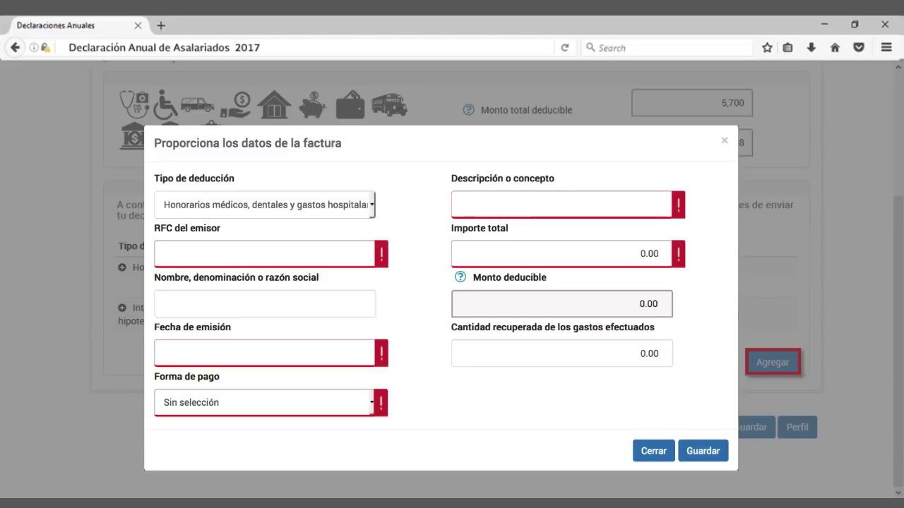
{"action": "left_click", "coordinate": [856, 322]}
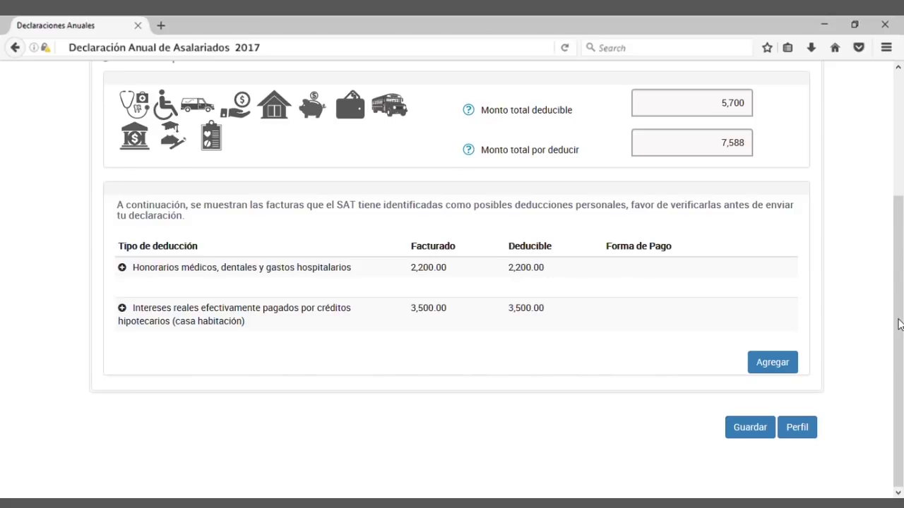
Go to the tax determination and answer what to do with the ISR balance in favour.
{"action": "left_click_drag", "start_coordinate": [901, 328], "coordinate": [902, 210]}
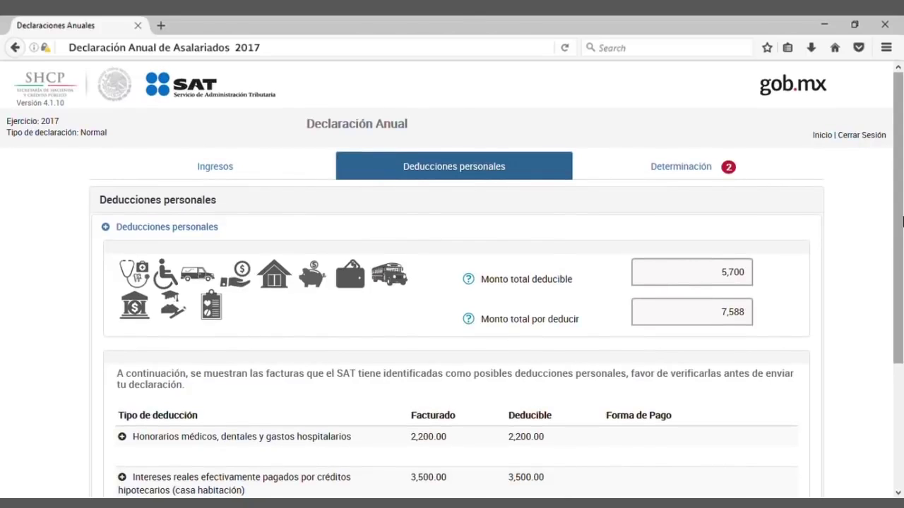
{"action": "left_click", "coordinate": [673, 175]}
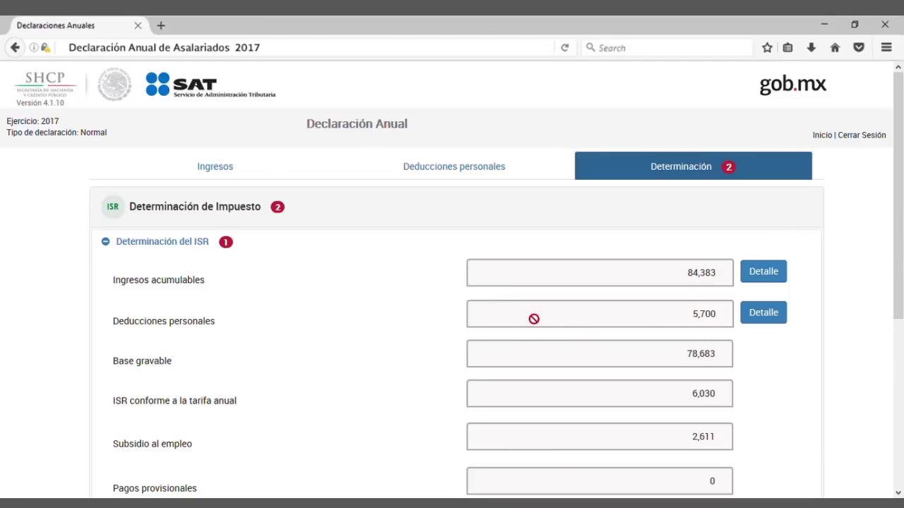
{"action": "scroll", "coordinate": [896, 250], "scroll_direction": "down", "scroll_amount": 8}
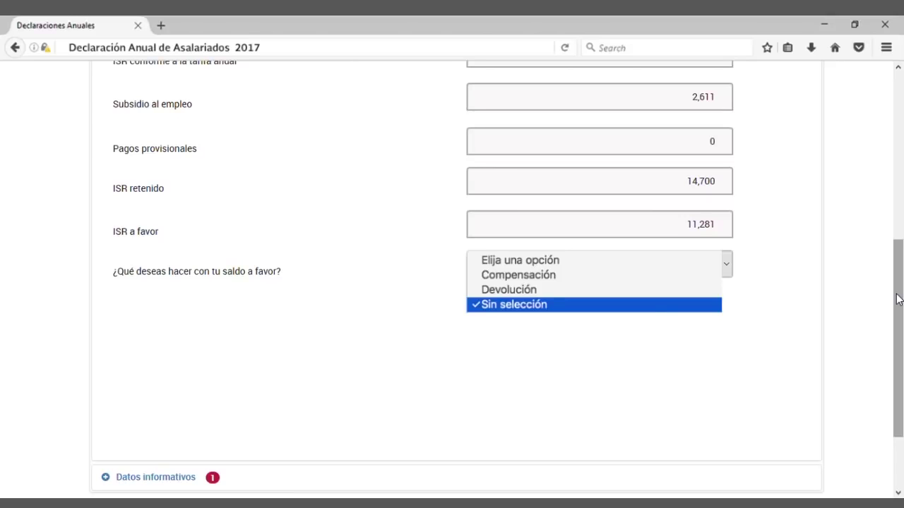
{"action": "left_click", "coordinate": [560, 297]}
{"action": "left_click_drag", "start_coordinate": [896, 303], "coordinate": [900, 351]}
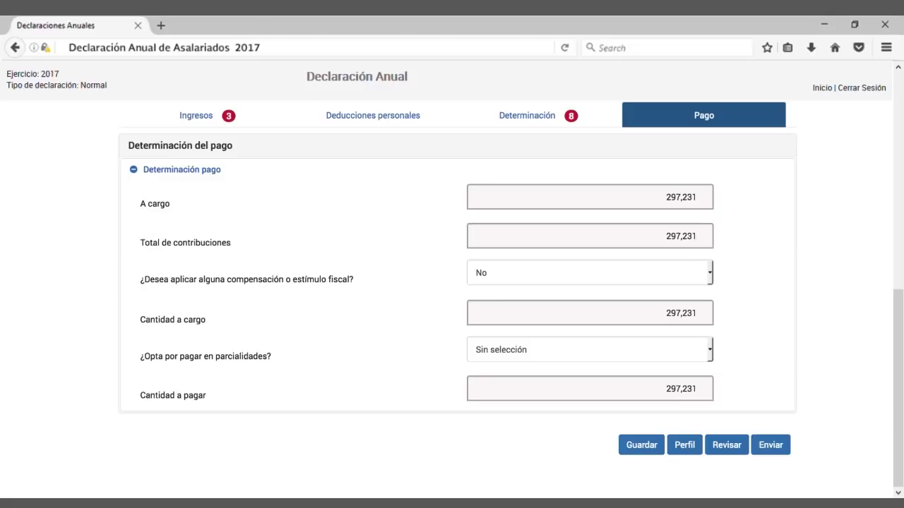
Opt to pay the amount due in instalments and set the number of instalments to 6.
{"action": "left_click", "coordinate": [710, 351]}
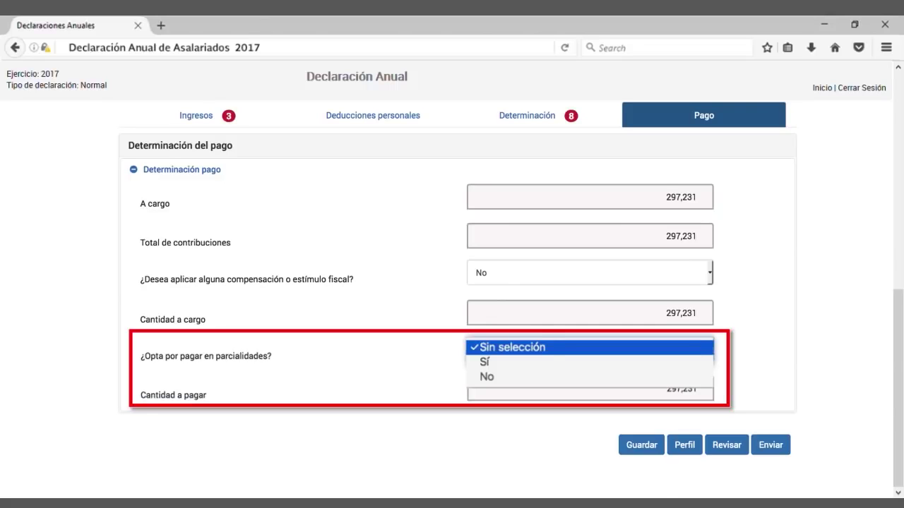
{"action": "left_click", "coordinate": [700, 362]}
{"action": "left_click", "coordinate": [711, 389]}
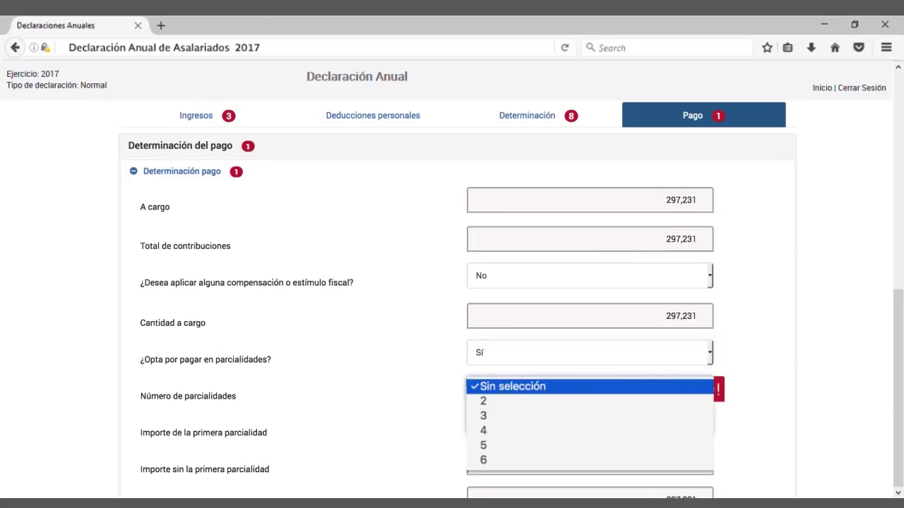
{"action": "left_click", "coordinate": [709, 460]}
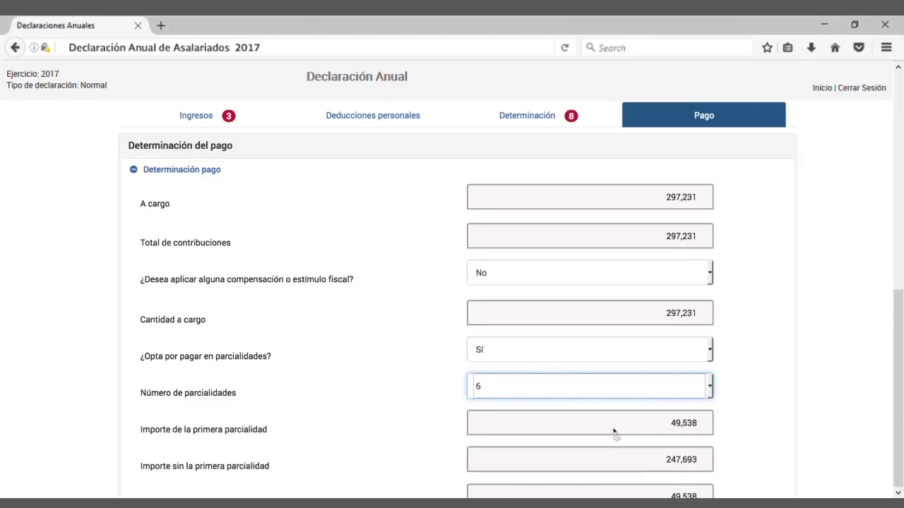
{"action": "scroll", "coordinate": [614, 434], "scroll_direction": "down", "scroll_amount": 3}
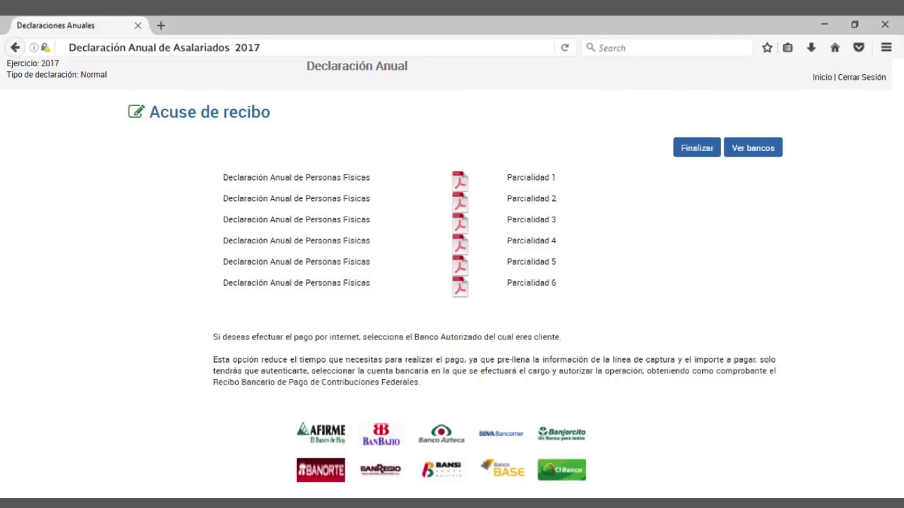
Look over the acknowledgement page's instalment PDFs and the authorised banks for online payment.
{"action": "scroll", "coordinate": [455, 298], "scroll_direction": "down", "scroll_amount": 1}
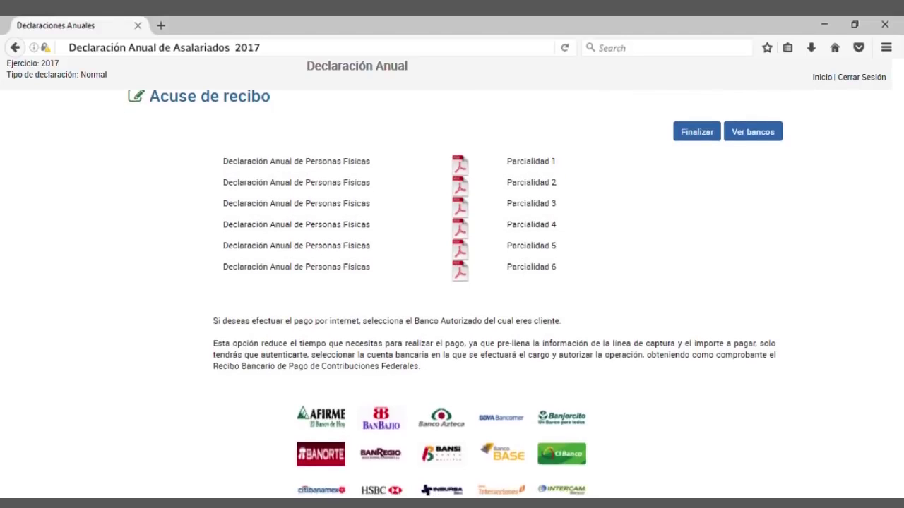
{"action": "scroll", "coordinate": [452, 297], "scroll_direction": "down", "scroll_amount": 1}
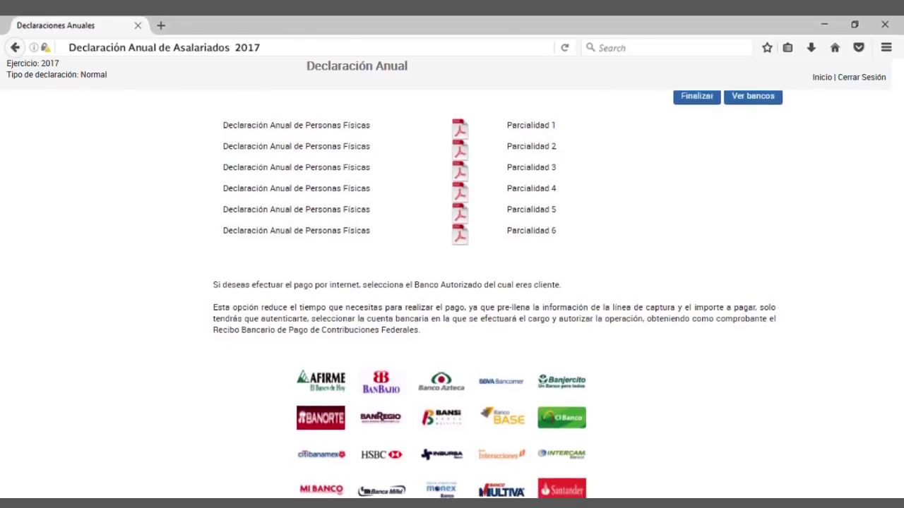
{"action": "scroll", "coordinate": [452, 297], "scroll_direction": "down", "scroll_amount": 1}
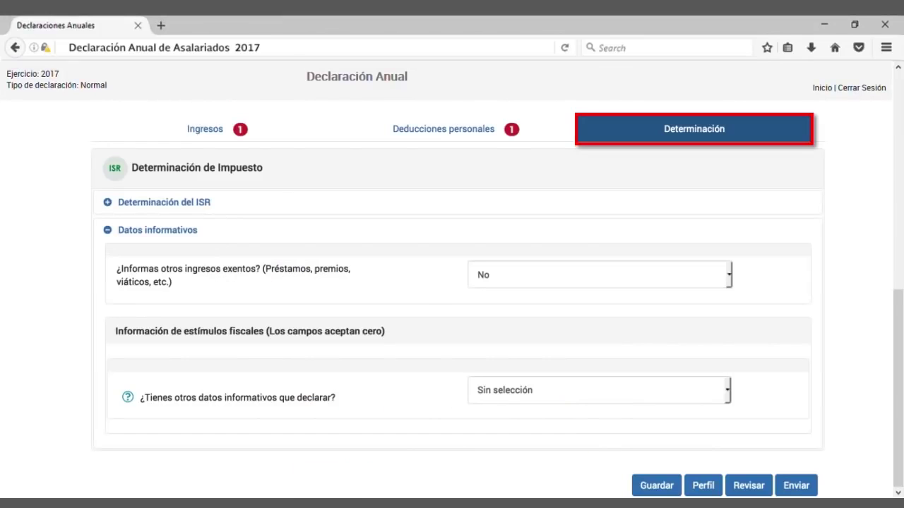
Report other exempt income as Sí in the informative data and enter 600000 for Herencias o legados.
{"action": "left_click", "coordinate": [729, 277]}
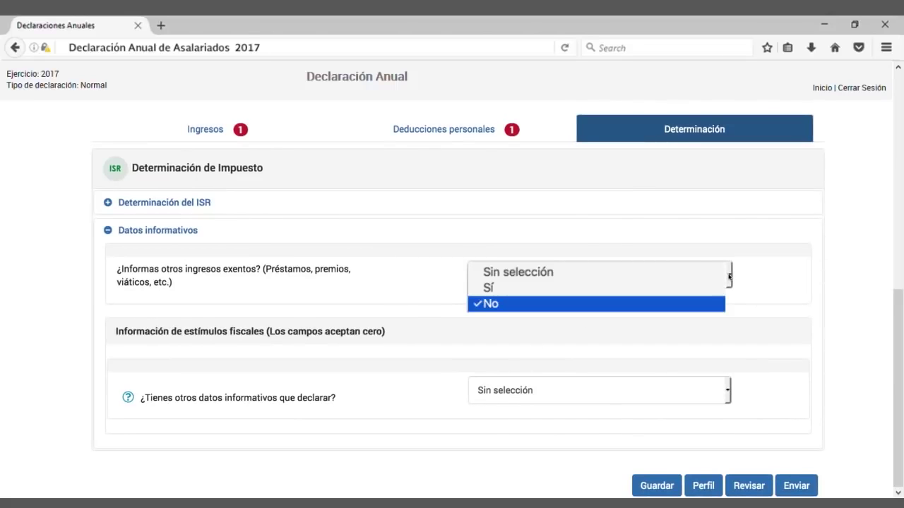
{"action": "key", "text": "Up"}
{"action": "key", "text": "Return"}
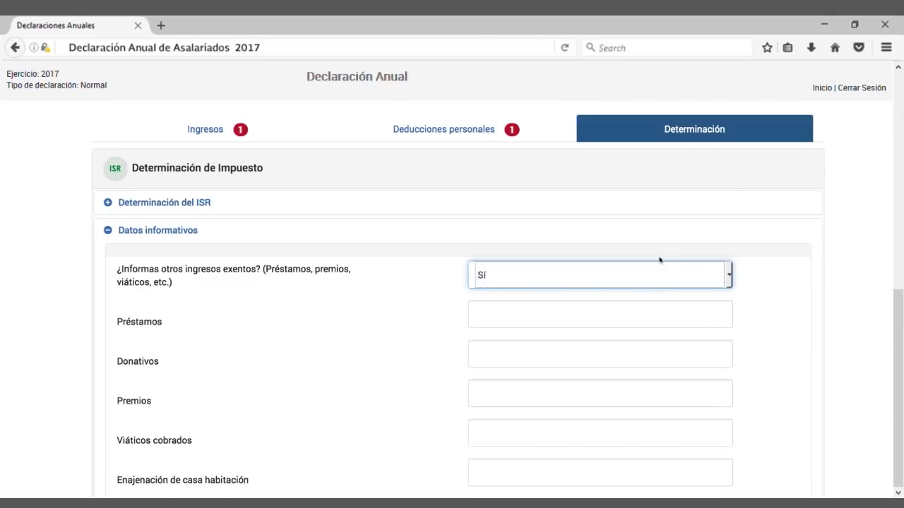
{"action": "scroll", "coordinate": [670, 276], "scroll_direction": "down", "scroll_amount": 4}
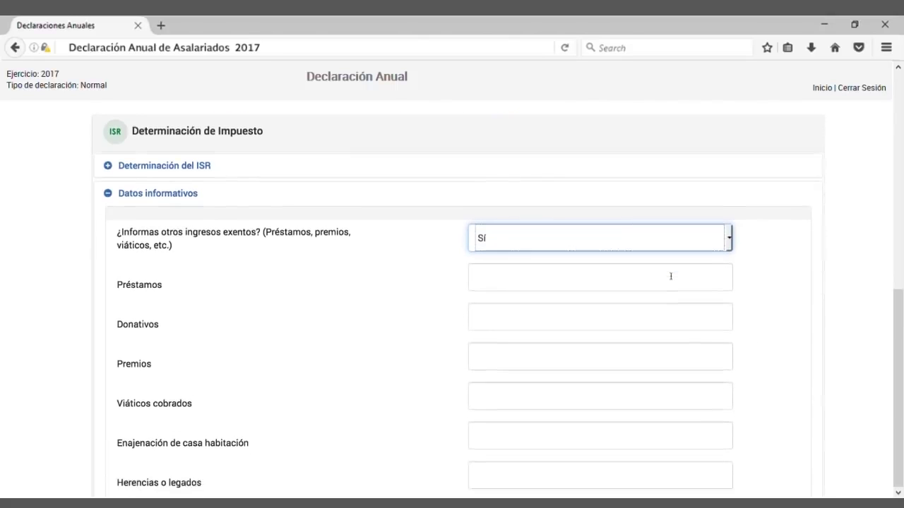
{"action": "left_click", "coordinate": [609, 329]}
{"action": "type", "text": "600000"}
Answer No to having other informative data to declare in the tax incentives information.
{"action": "scroll", "coordinate": [598, 348], "scroll_direction": "down", "scroll_amount": 2}
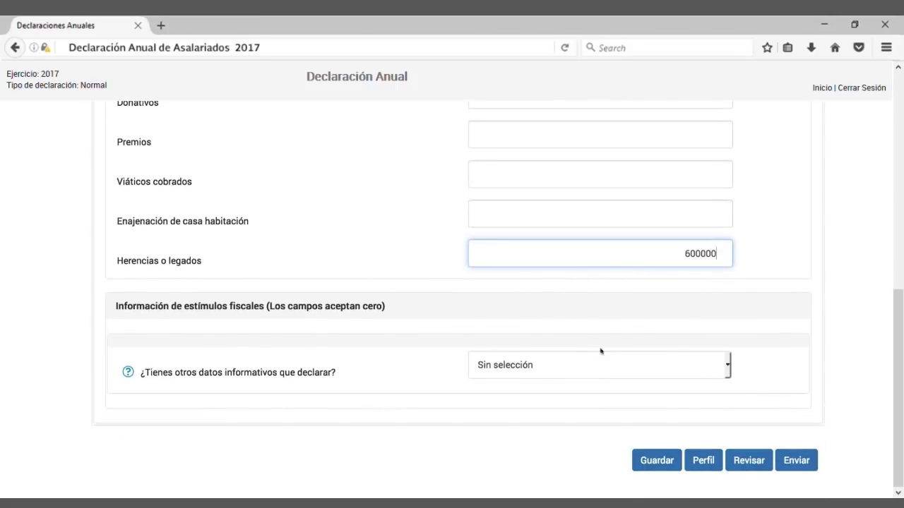
{"action": "left_click", "coordinate": [728, 364]}
{"action": "left_click", "coordinate": [531, 389]}
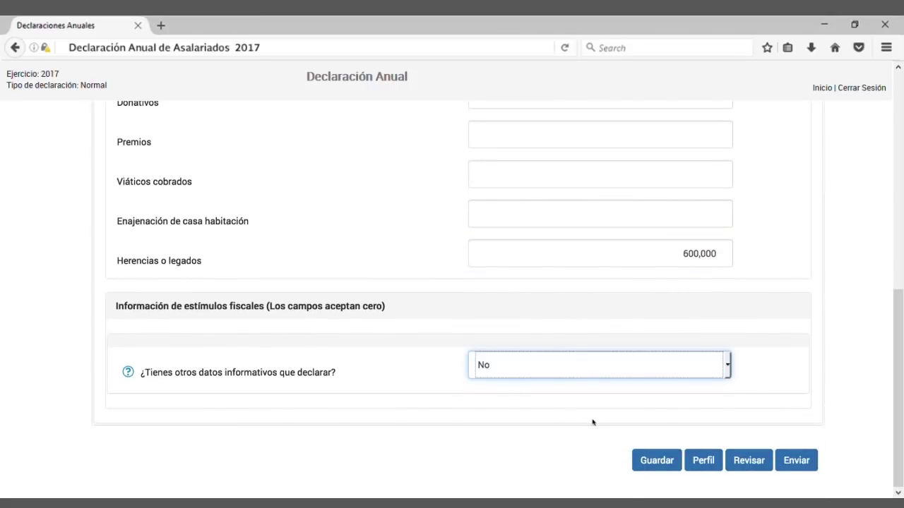
Save the annual return and open its preview for review before sending.
{"action": "left_click", "coordinate": [657, 460]}
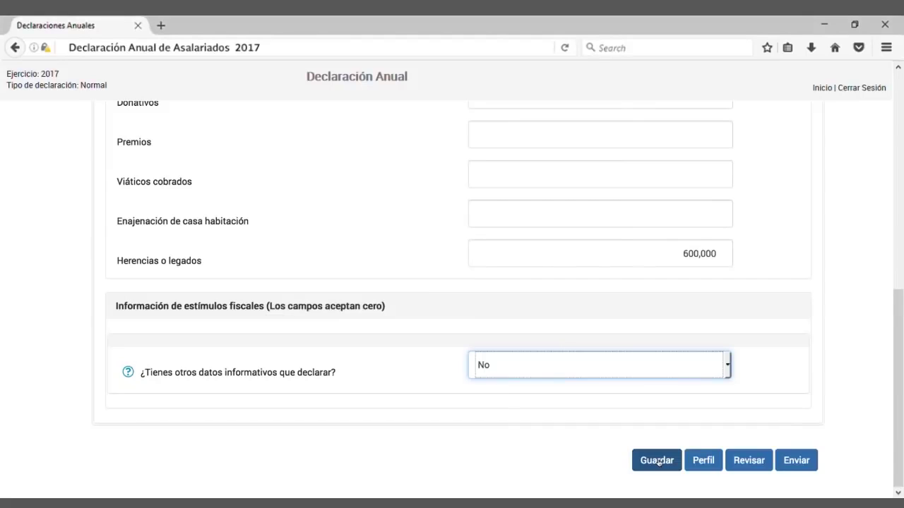
{"action": "left_click", "coordinate": [748, 461]}
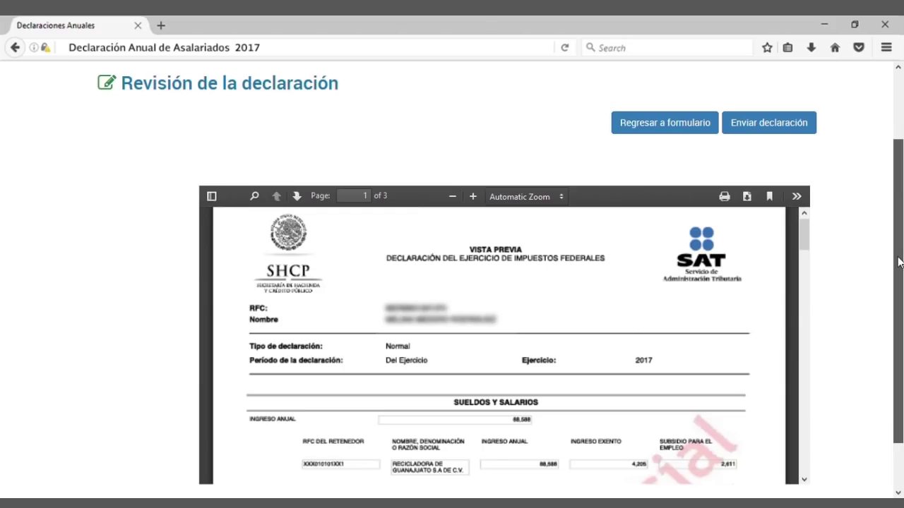